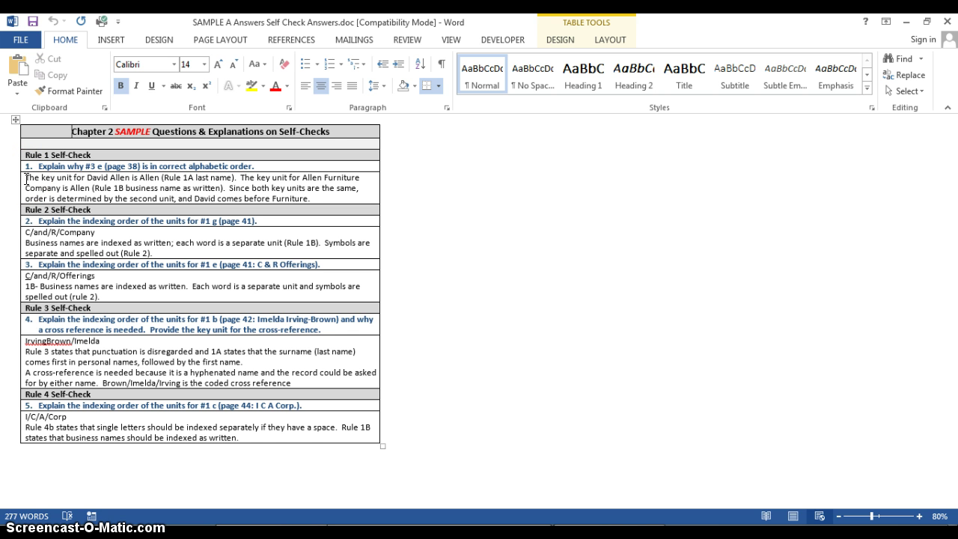
Step: Insert a line above the question 1 answer containing the person's coded name, surname first, with a slash between the two units
{"action": "left_click", "coordinate": [26, 178]}
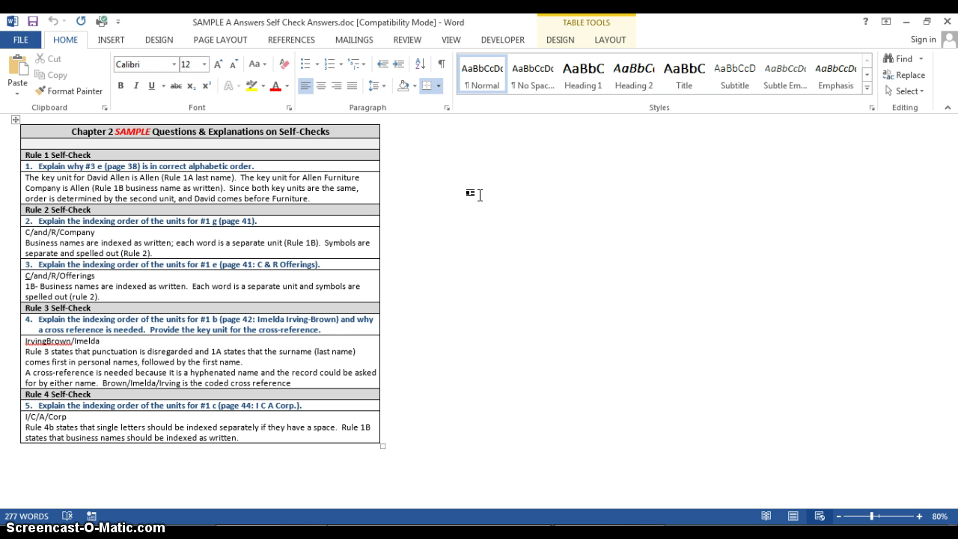
{"action": "type", "text": "Alle"}
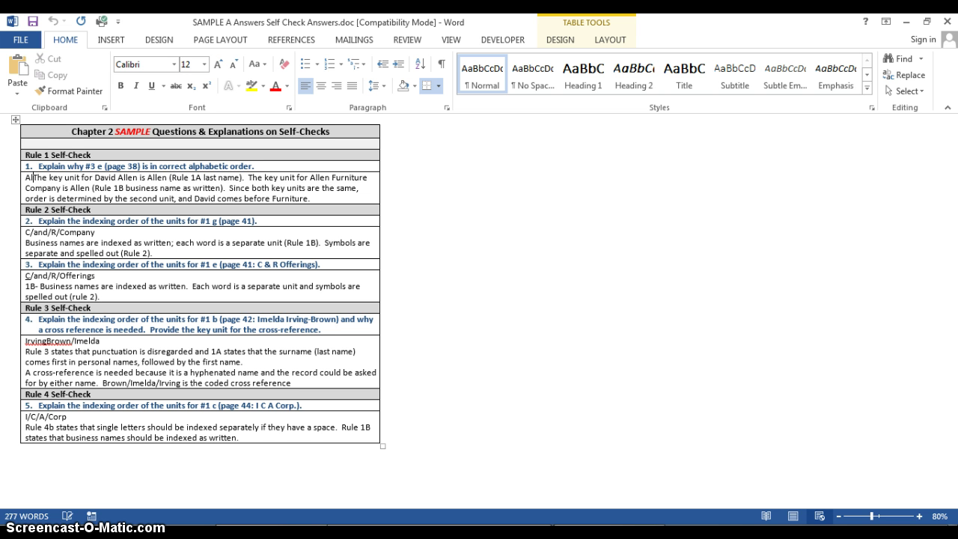
{"action": "type", "text": "n/"}
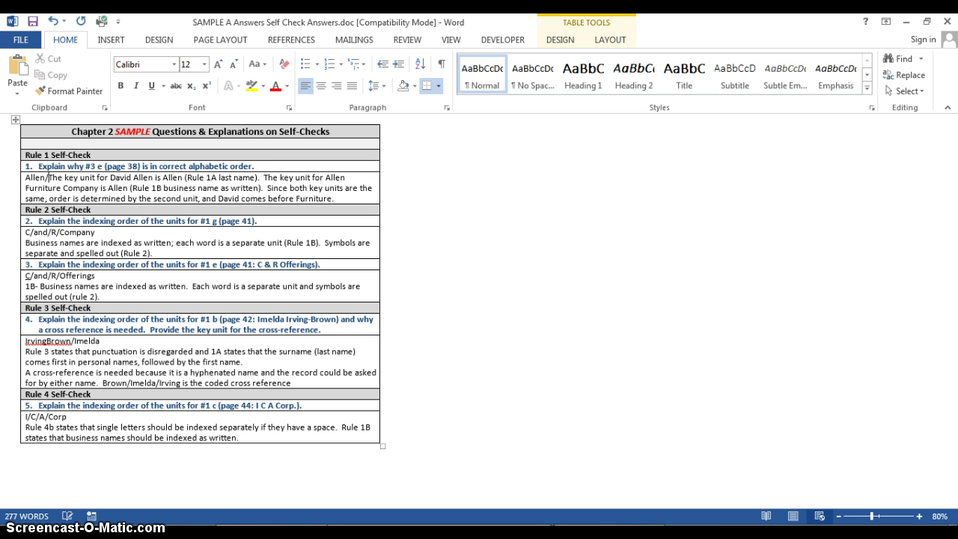
{"action": "type", "text": "Dav"}
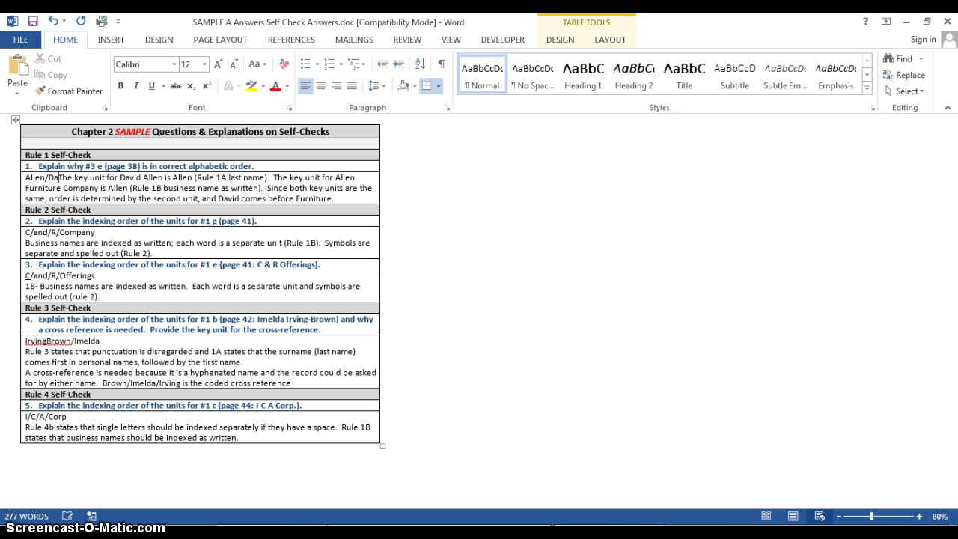
{"action": "type", "text": "id"}
{"action": "key", "text": "Return"}
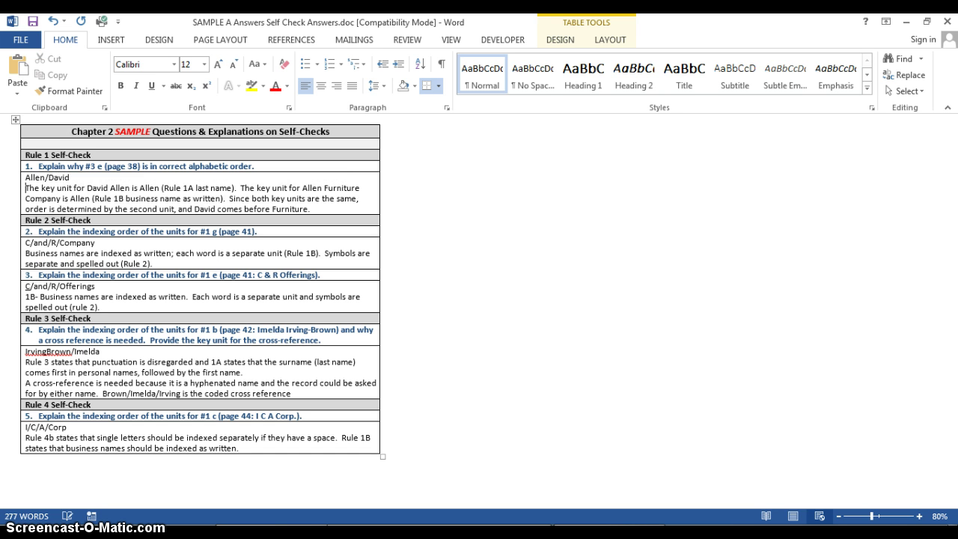
Step: Add "Allen Furniture Company" on its own line below the coded personal name in the question 1 answer
{"action": "type", "text": "Al"}
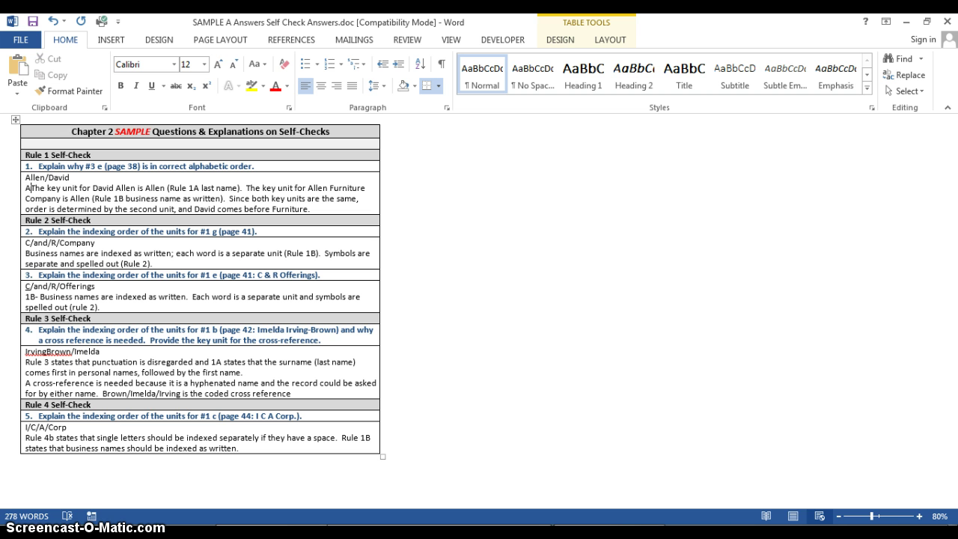
{"action": "type", "text": "len f"}
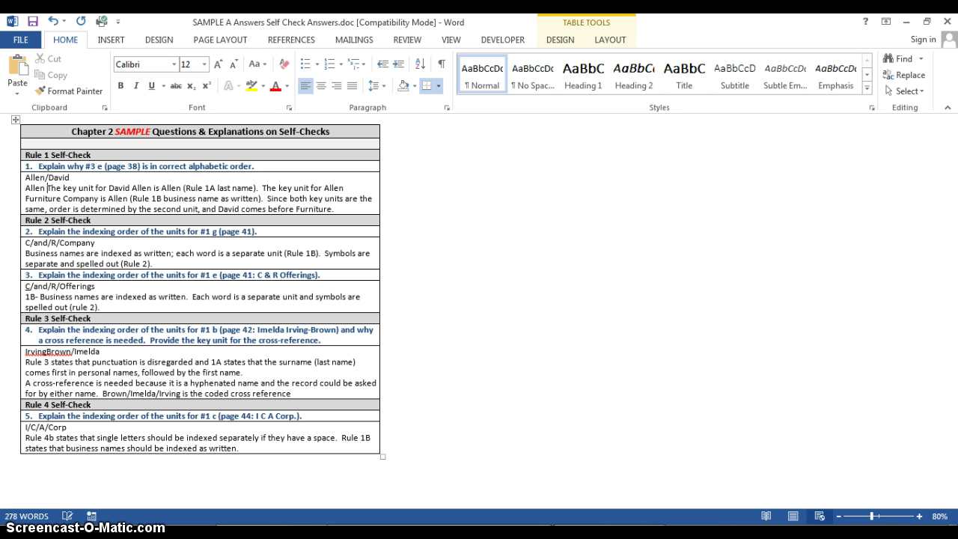
{"action": "key", "text": "BackSpace"}
{"action": "type", "text": "Fur"}
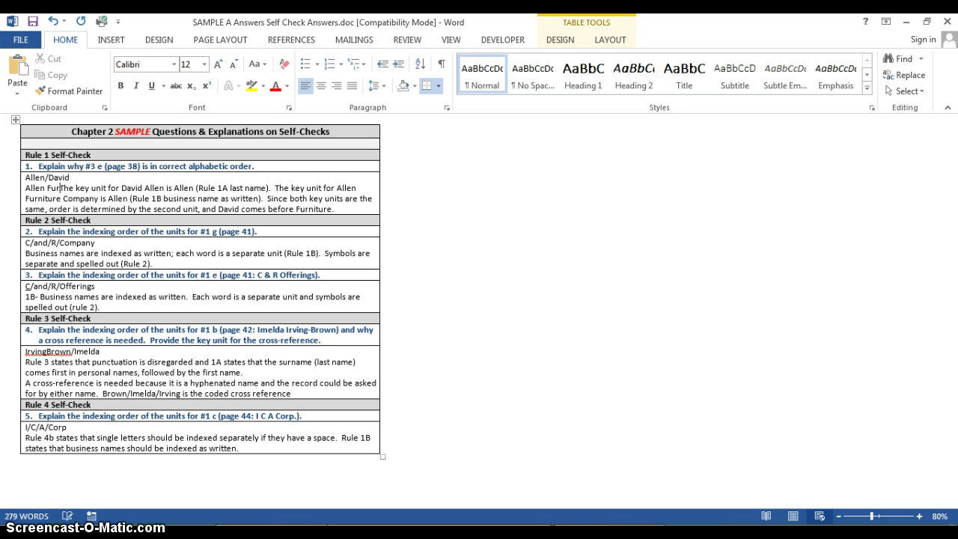
{"action": "type", "text": "nitu"}
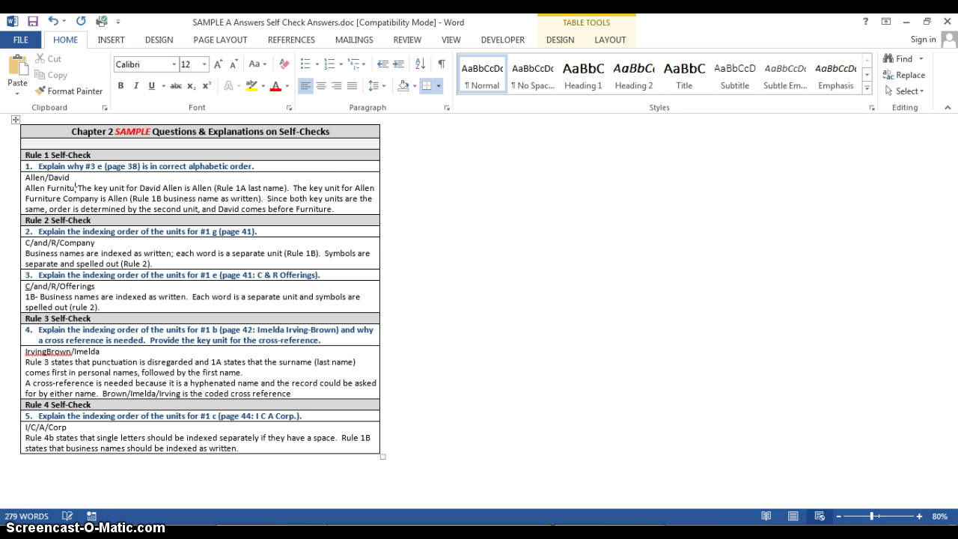
{"action": "type", "text": "re Co"}
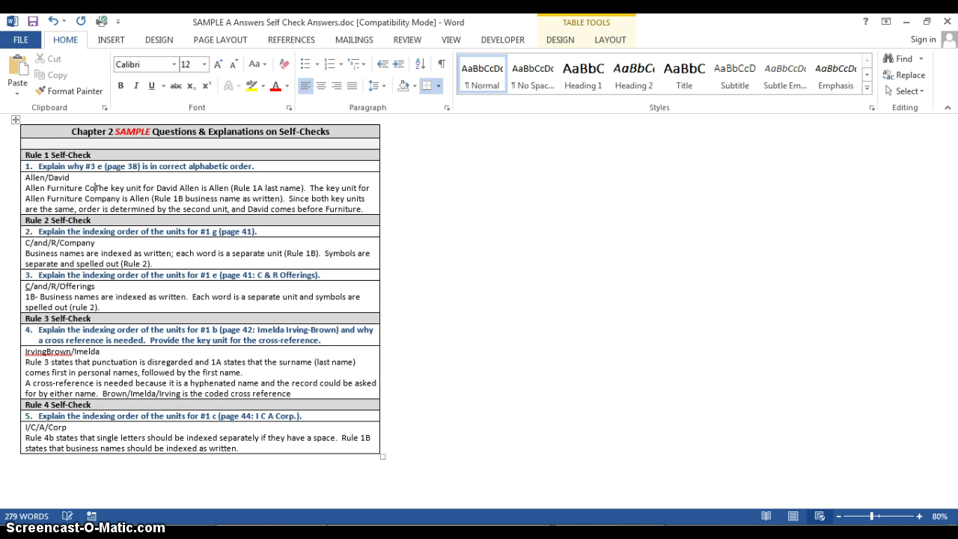
{"action": "type", "text": "mpany"}
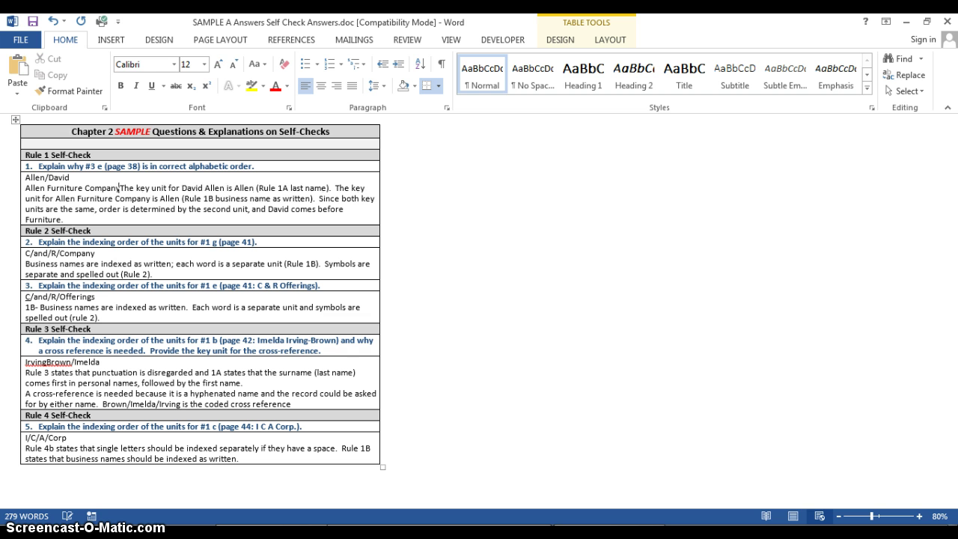
{"action": "key", "text": "Return"}
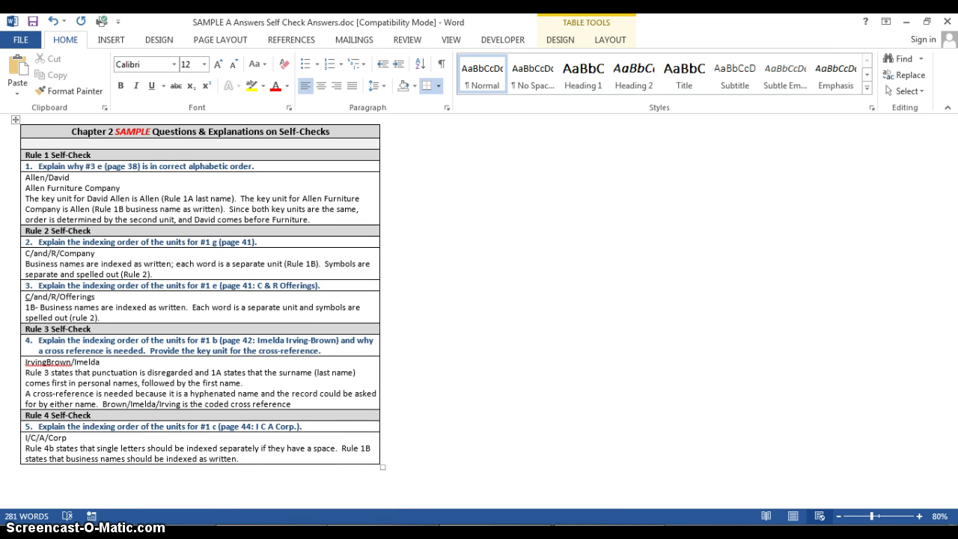
Step: Switch to the Chapter 2 Additional Practice document and enter record number 1 in the first row of the blank table
{"action": "mouse_move", "coordinate": [424, 531]}
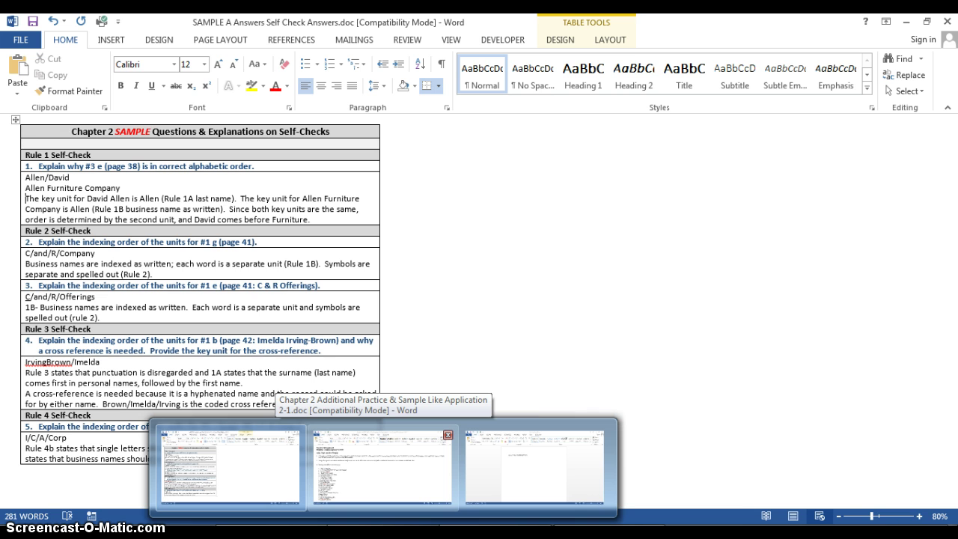
{"action": "left_click", "coordinate": [382, 467]}
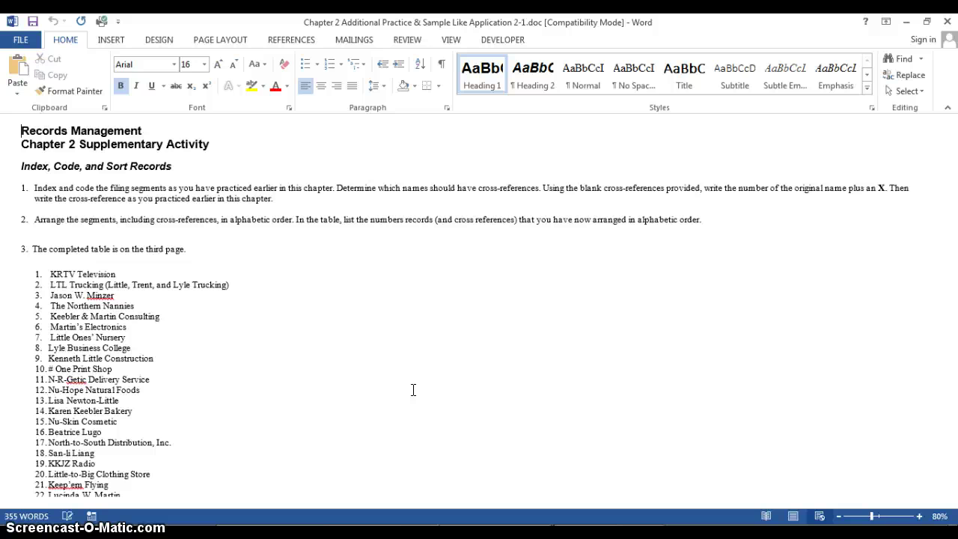
{"action": "middle_click", "coordinate": [414, 400]}
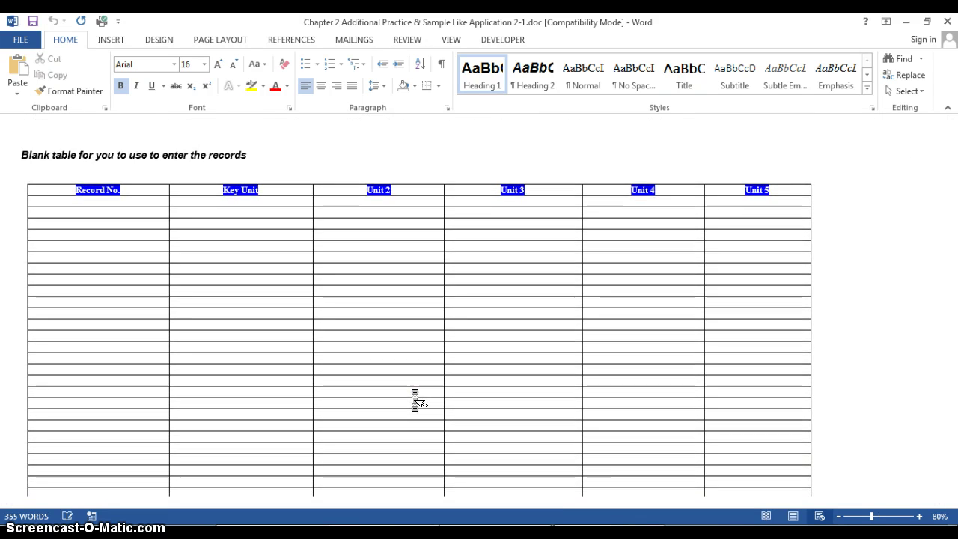
{"action": "left_click", "coordinate": [414, 400]}
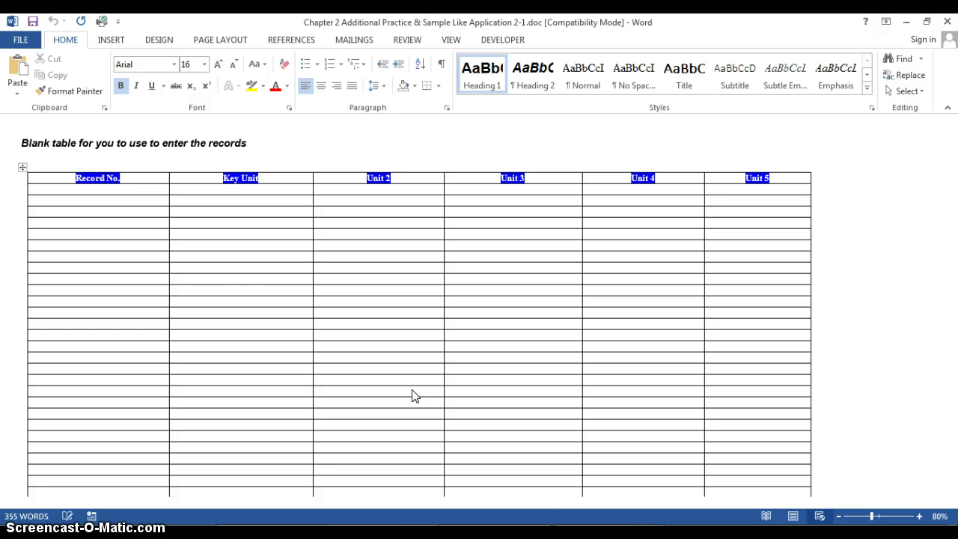
{"action": "left_click", "coordinate": [56, 188]}
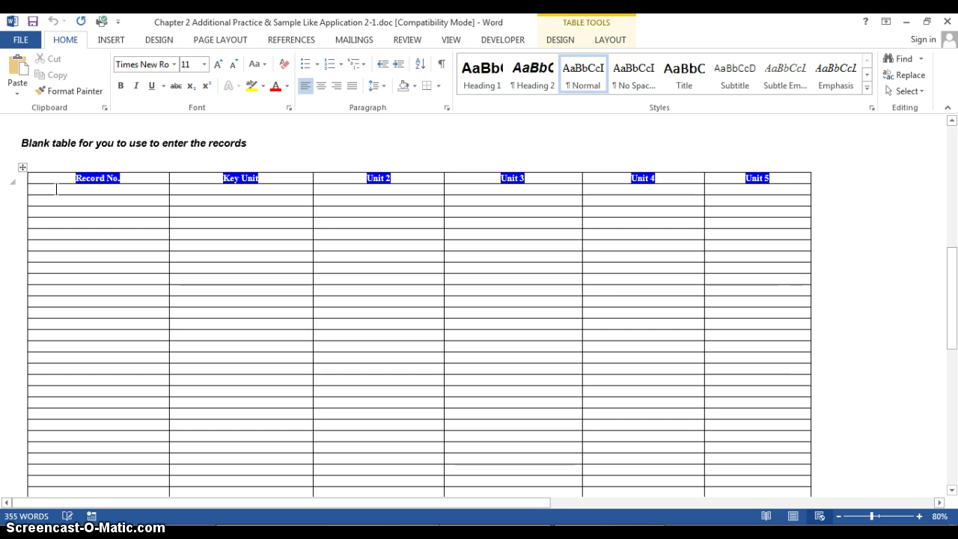
{"action": "type", "text": "1"}
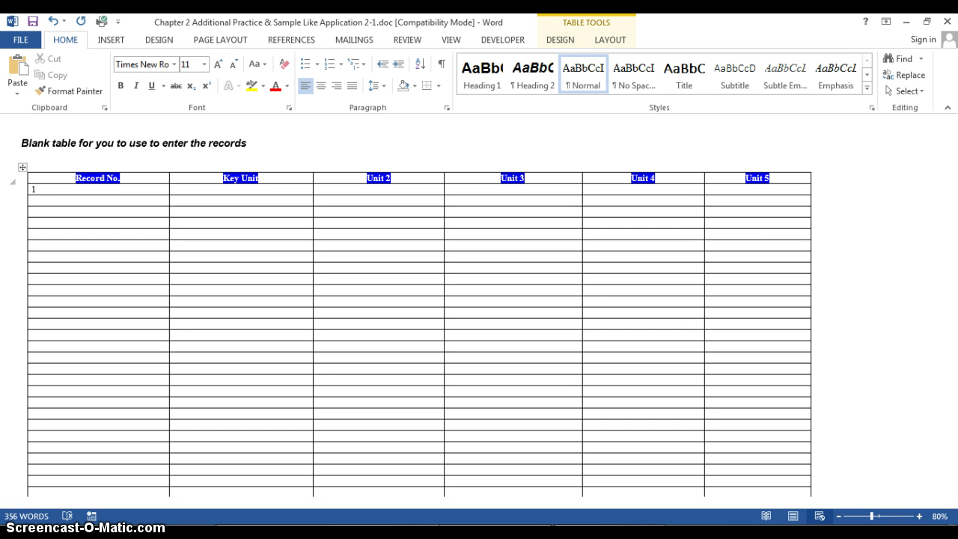
Step: Check the first name in the numbered list and enter KRTV as the Key Unit of record 1
{"action": "left_click", "coordinate": [174, 189]}
{"action": "scroll", "coordinate": [59, 196], "scroll_direction": "up", "scroll_amount": 1}
{"action": "scroll", "coordinate": [58, 196], "scroll_direction": "up", "scroll_amount": 7}
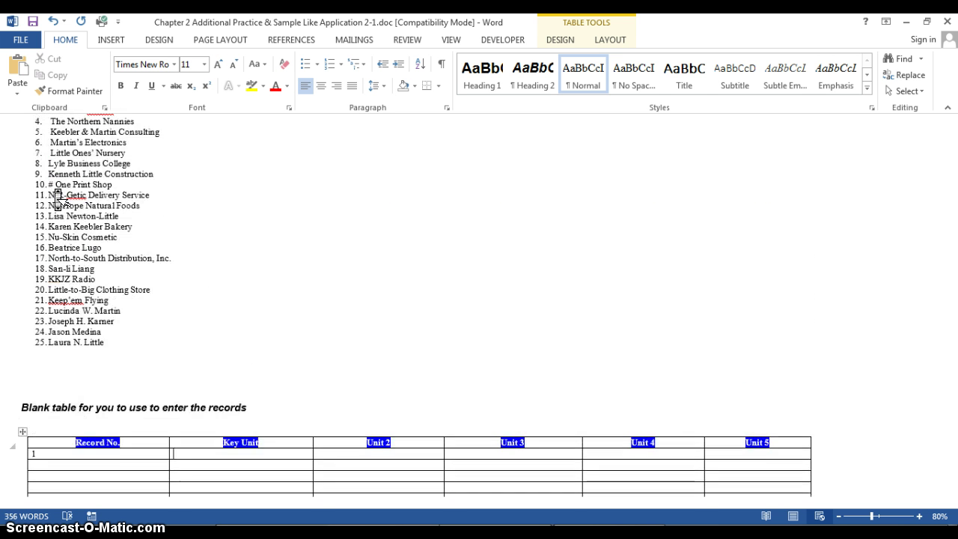
{"action": "scroll", "coordinate": [58, 196], "scroll_direction": "up", "scroll_amount": 1}
{"action": "left_click", "coordinate": [49, 145]}
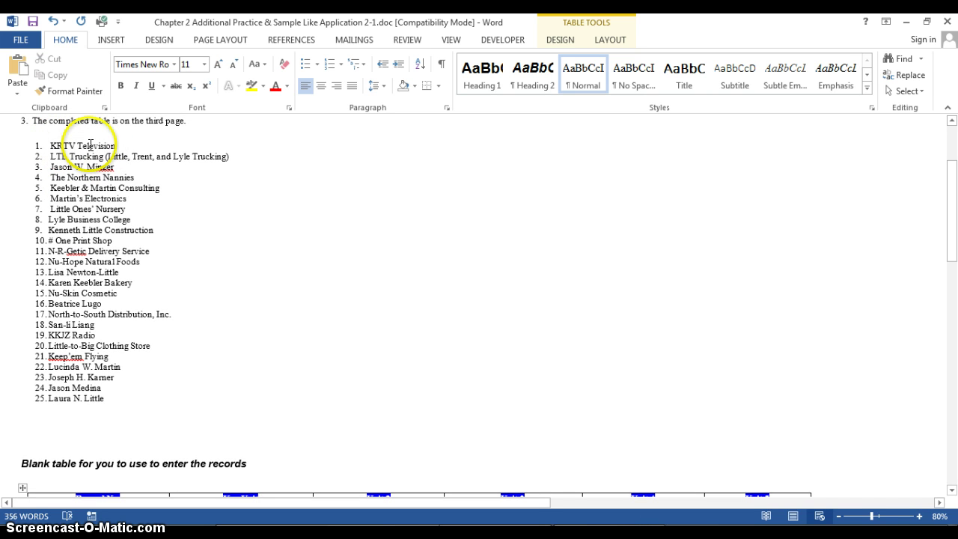
{"action": "scroll", "coordinate": [229, 224], "scroll_direction": "down", "scroll_amount": 5}
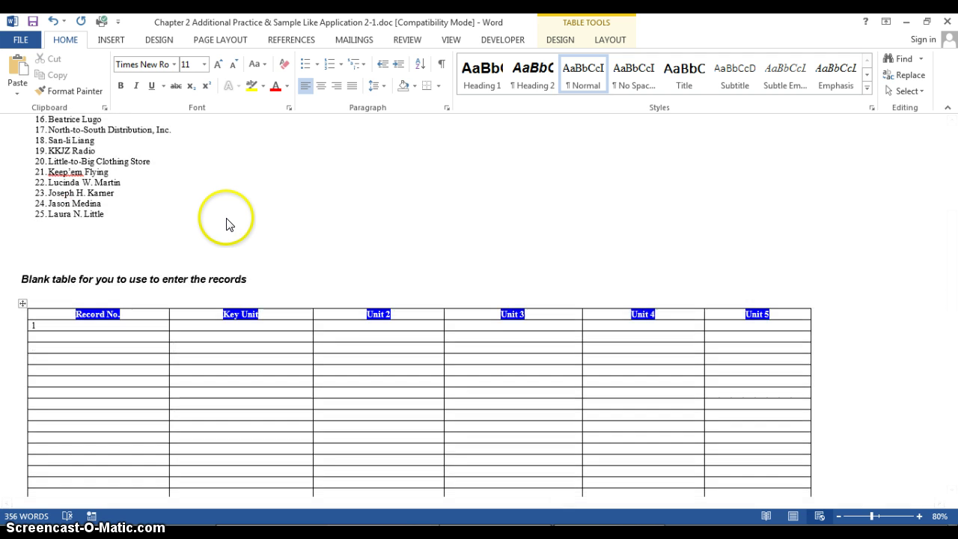
{"action": "type", "text": "KRTV"}
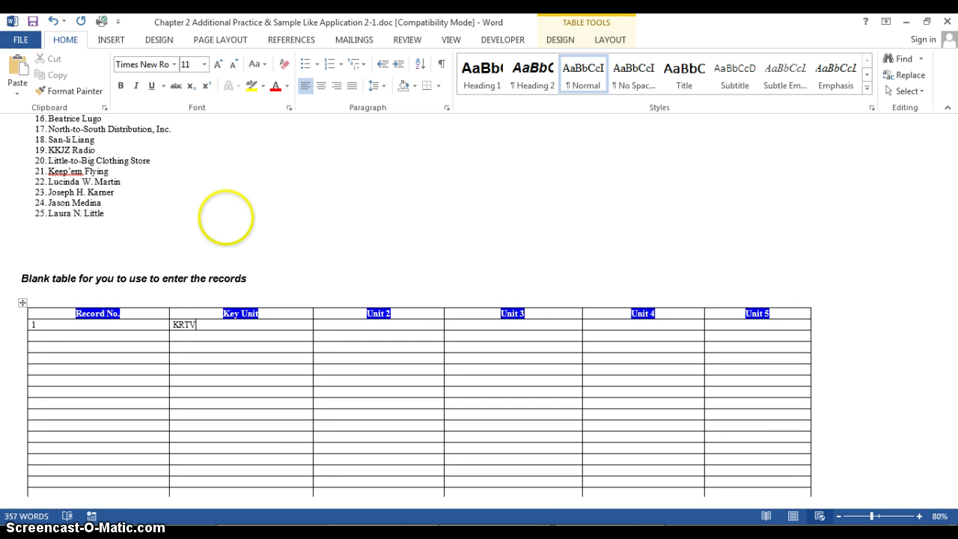
Step: Enter Television as Unit 2 of record 1 in the blank table
{"action": "key", "text": "Tab"}
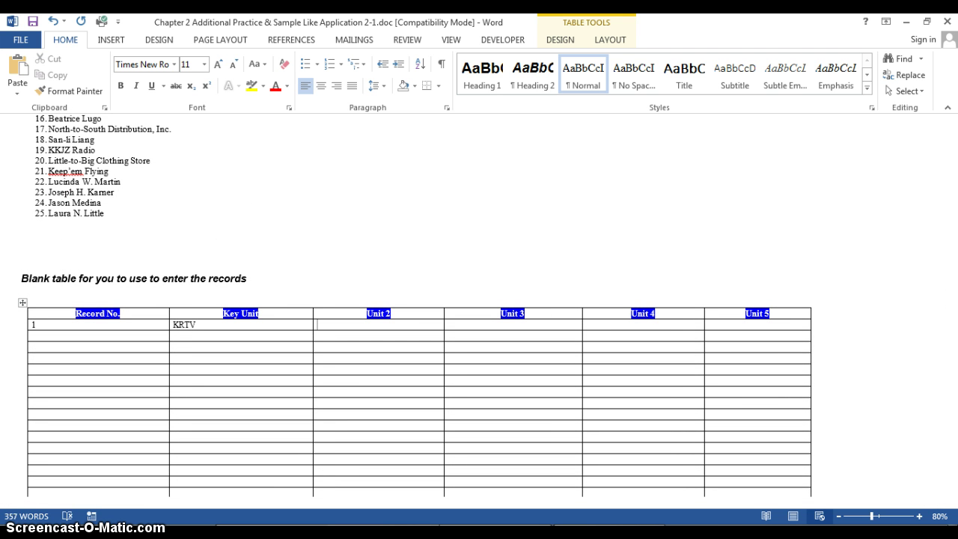
{"action": "type", "text": "T"}
{"action": "type", "text": "H"}
{"action": "key", "text": "BackSpace"}
{"action": "type", "text": "elevision"}
Step: Examine the alphabetic order in the sample completed table and compare its record 2 entries with LTL Trucking in the numbered list
{"action": "scroll", "coordinate": [229, 229], "scroll_direction": "down", "scroll_amount": 4}
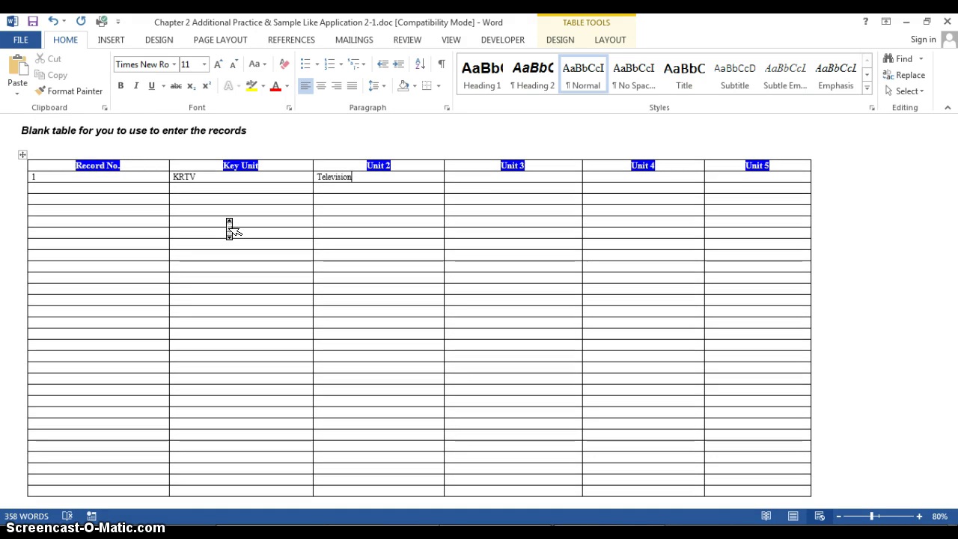
{"action": "scroll", "coordinate": [229, 229], "scroll_direction": "down", "scroll_amount": 1}
{"action": "left_click", "coordinate": [68, 182]}
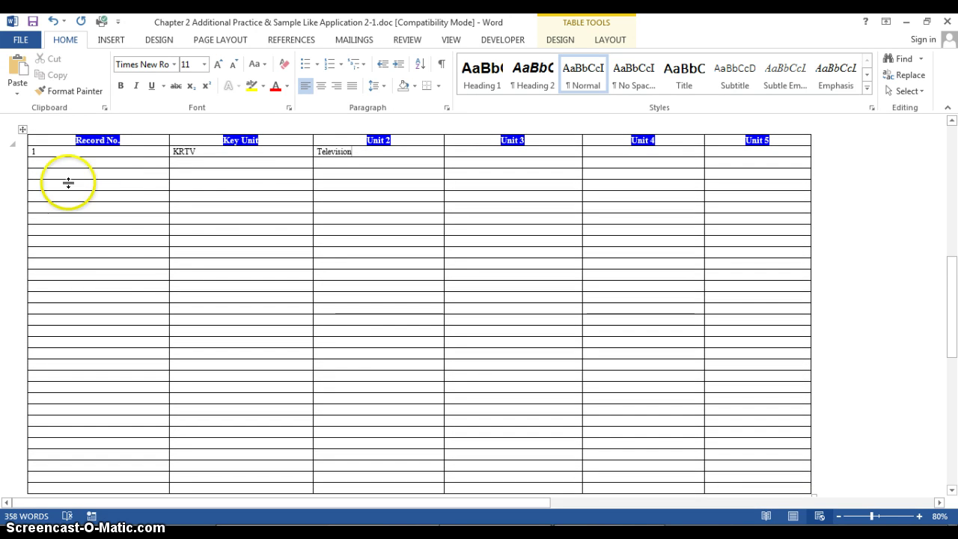
{"action": "middle_click", "coordinate": [460, 269]}
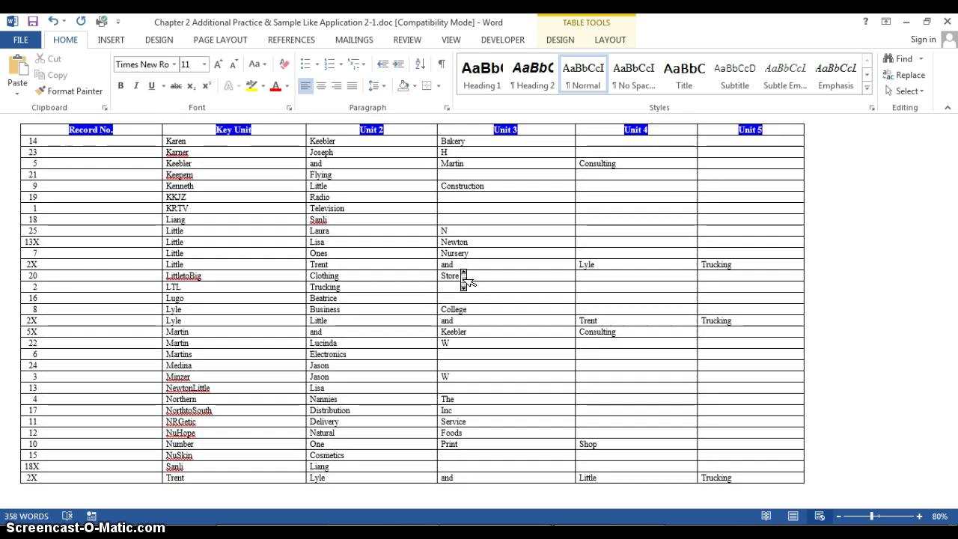
{"action": "middle_click", "coordinate": [462, 274]}
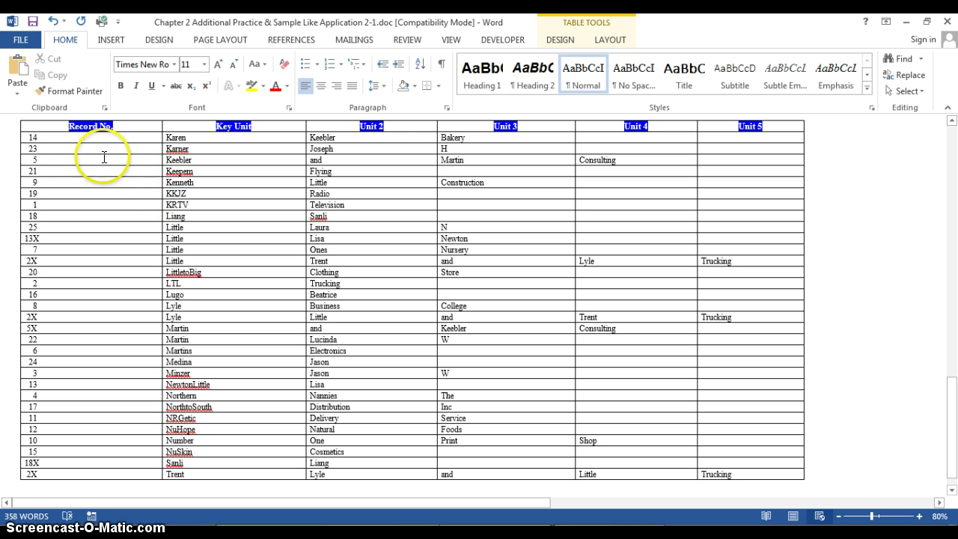
{"action": "left_click", "coordinate": [46, 134]}
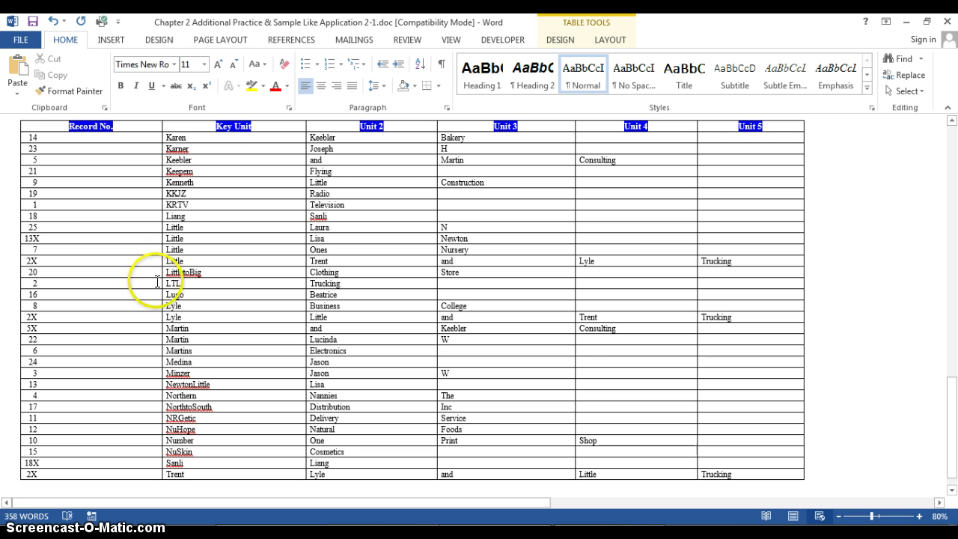
{"action": "scroll", "coordinate": [210, 286], "scroll_direction": "up", "scroll_amount": 15}
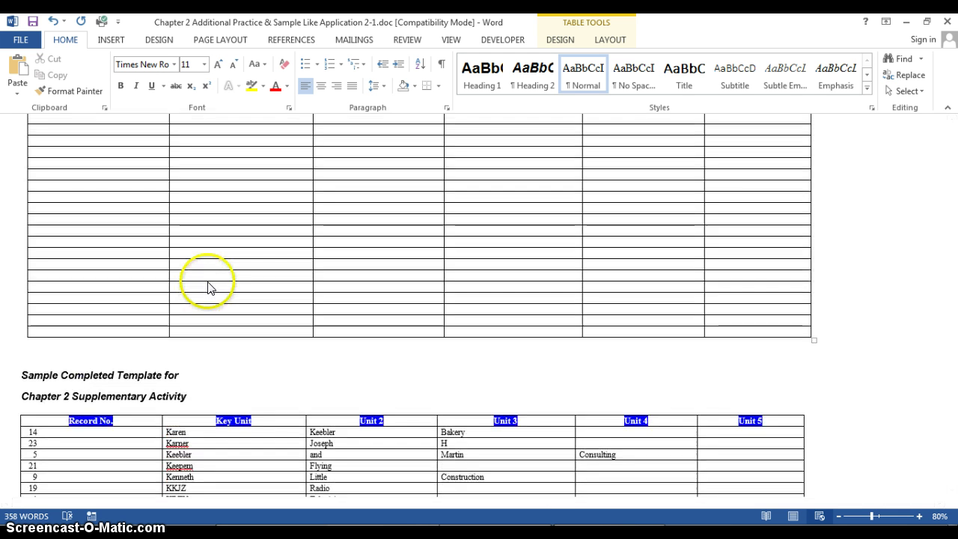
{"action": "scroll", "coordinate": [211, 292], "scroll_direction": "up", "scroll_amount": 6}
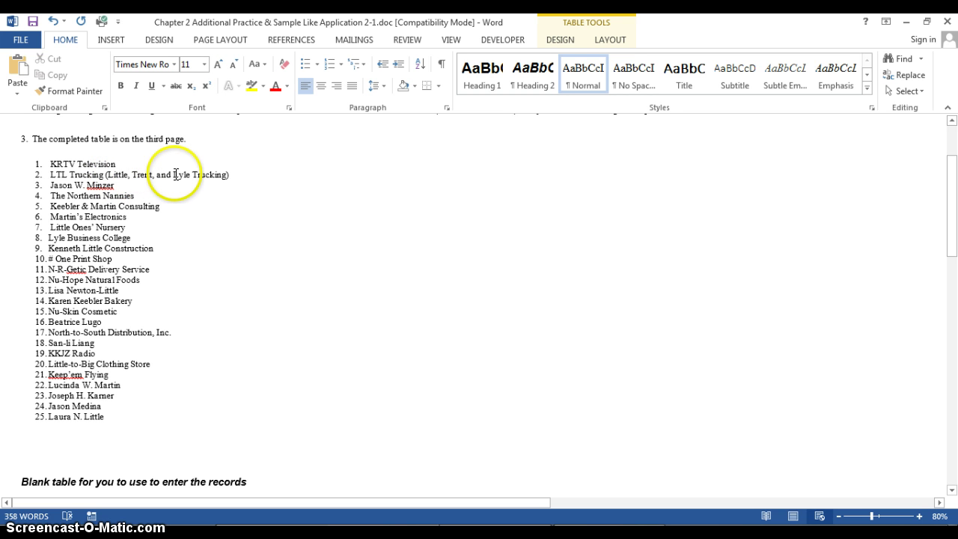
{"action": "middle_click", "coordinate": [237, 170]}
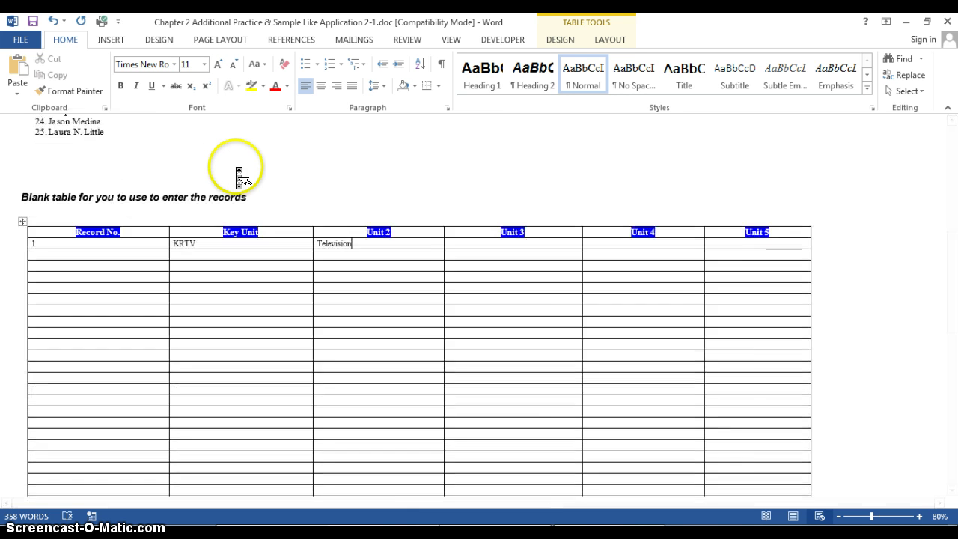
{"action": "scroll", "coordinate": [237, 169], "scroll_direction": "down", "scroll_amount": 5}
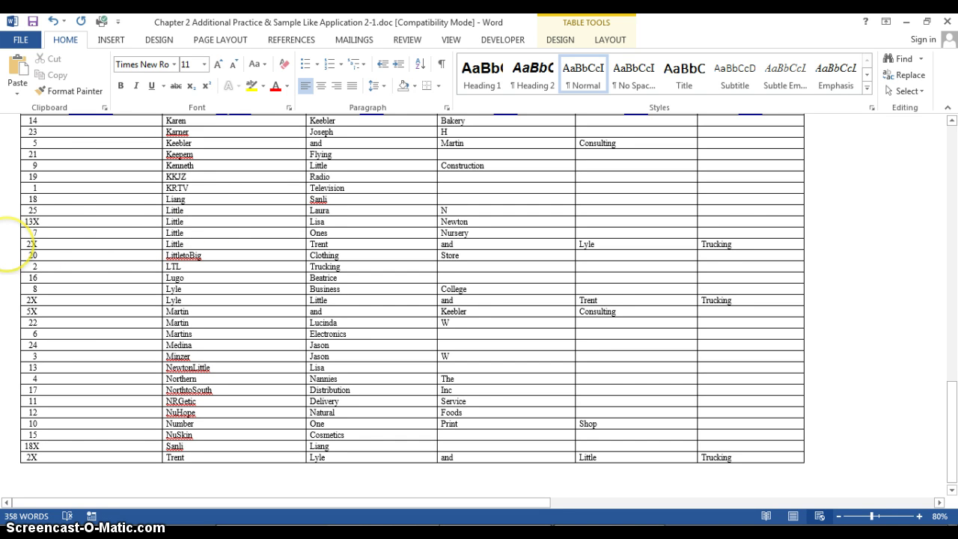
Step: Select the 2X cross-reference rows in the sample completed table to examine how they are coded, and clear the selection
{"action": "left_click", "coordinate": [15, 244]}
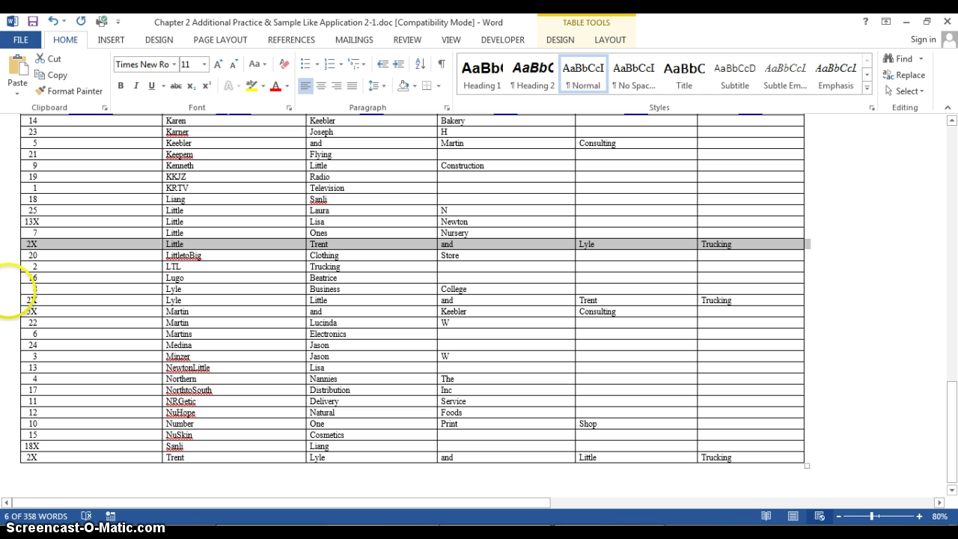
{"action": "left_click", "coordinate": [14, 298], "text": "ctrl"}
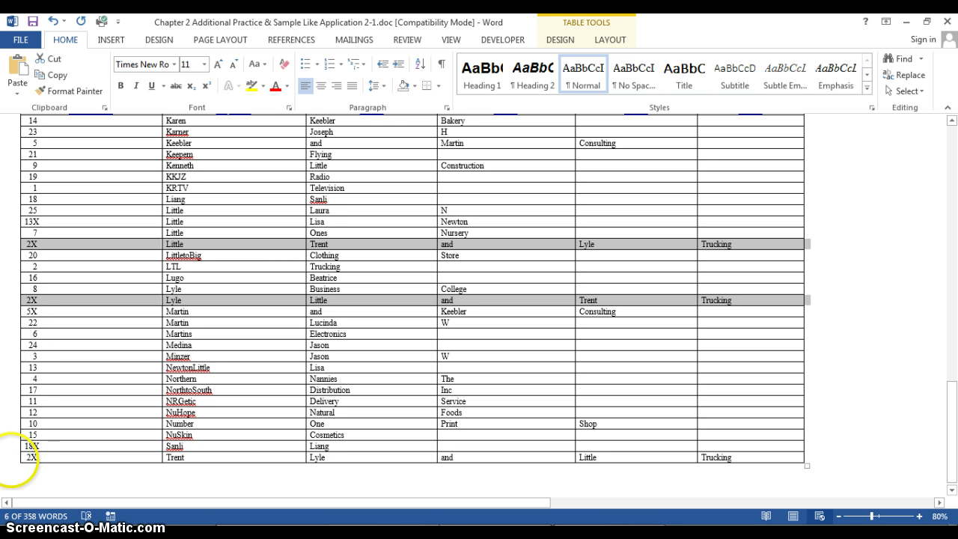
{"action": "left_click", "coordinate": [15, 454]}
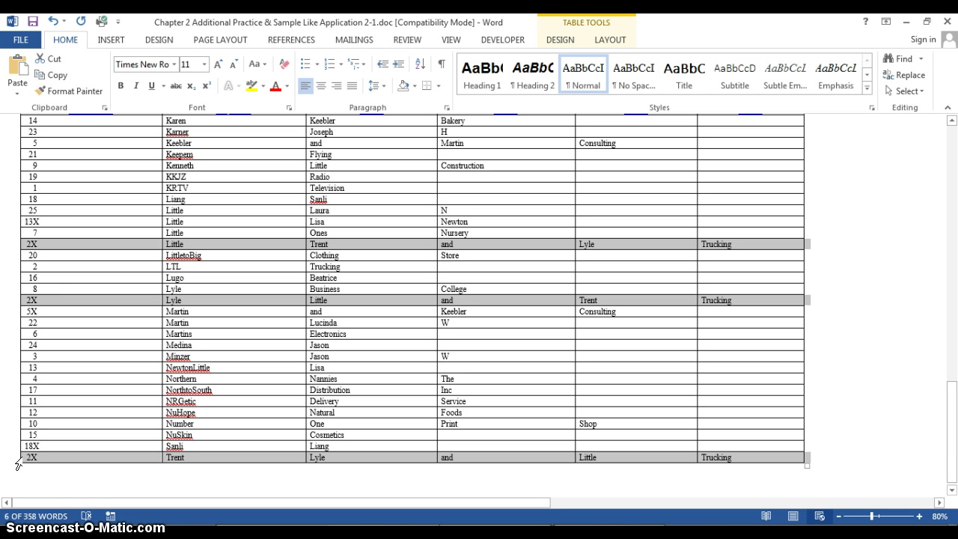
{"action": "left_click", "coordinate": [21, 459], "text": "ctrl"}
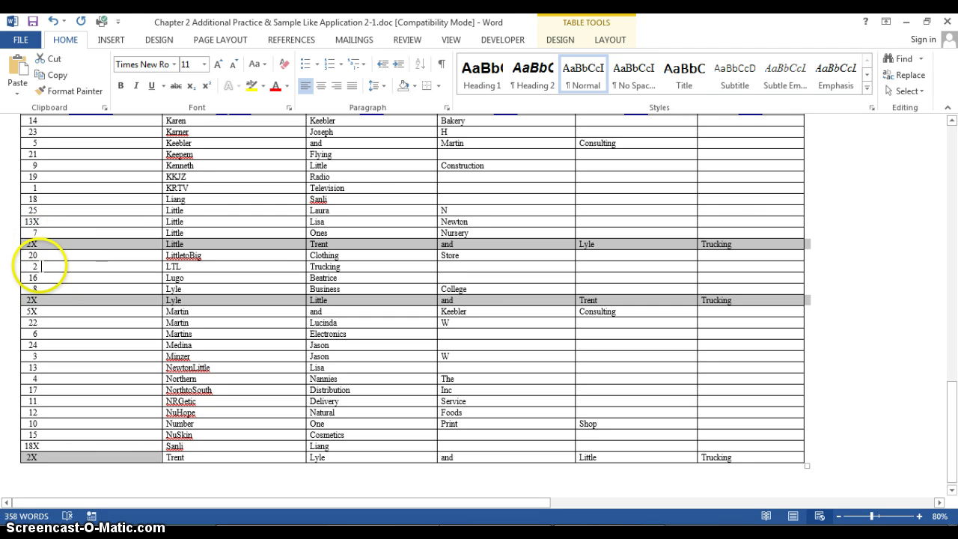
{"action": "left_click", "coordinate": [36, 250]}
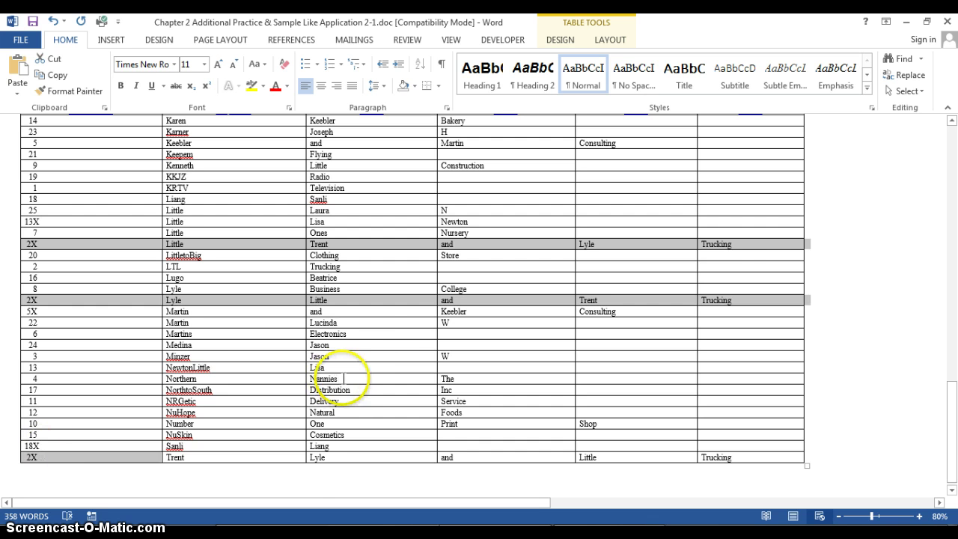
{"action": "left_click", "coordinate": [853, 258]}
{"action": "scroll", "coordinate": [853, 262], "scroll_direction": "up", "scroll_amount": 20}
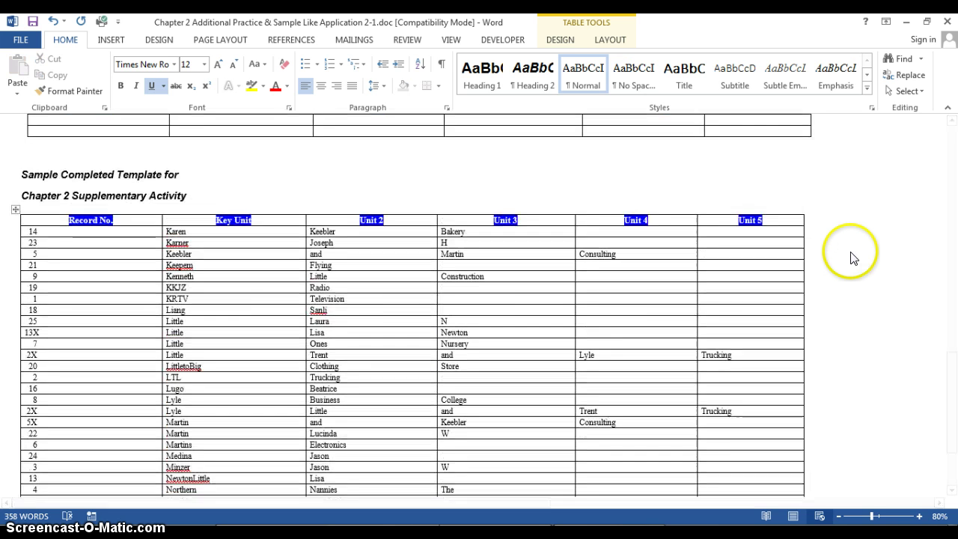